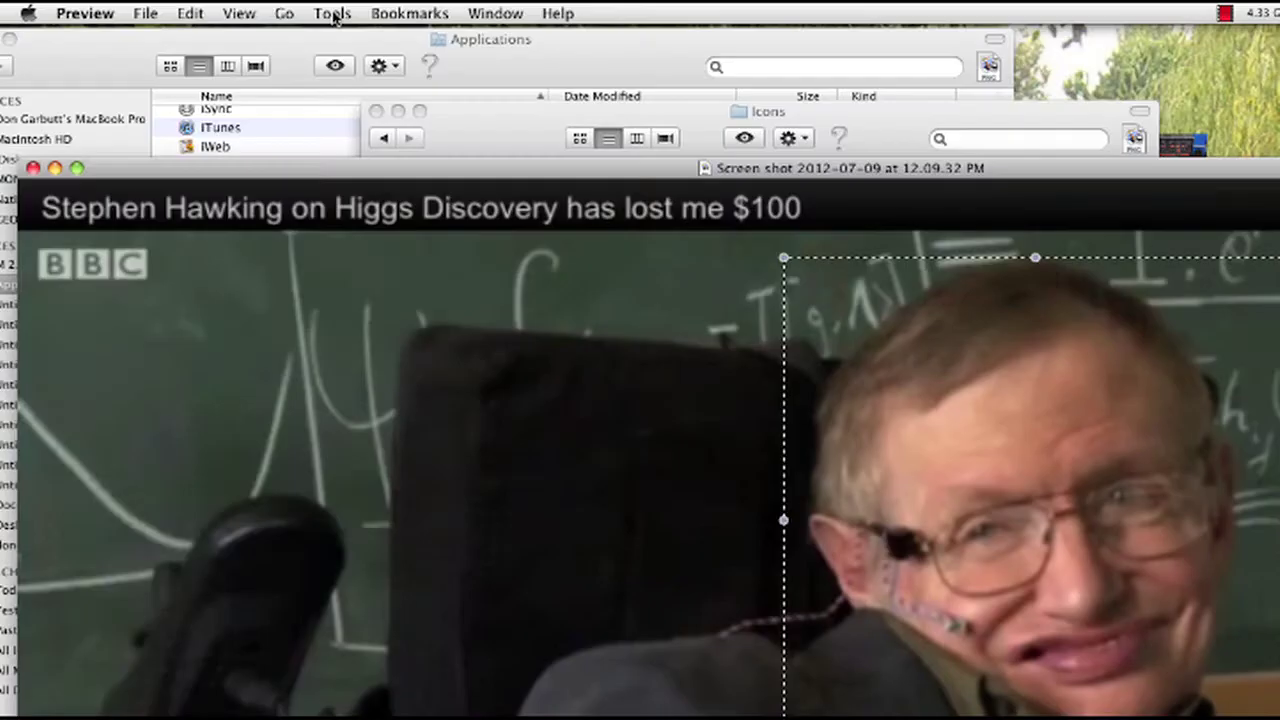
Choose Tools > Adjust Size in Preview to open Image Dimensions for the Hawking screenshot.
click(332, 13)
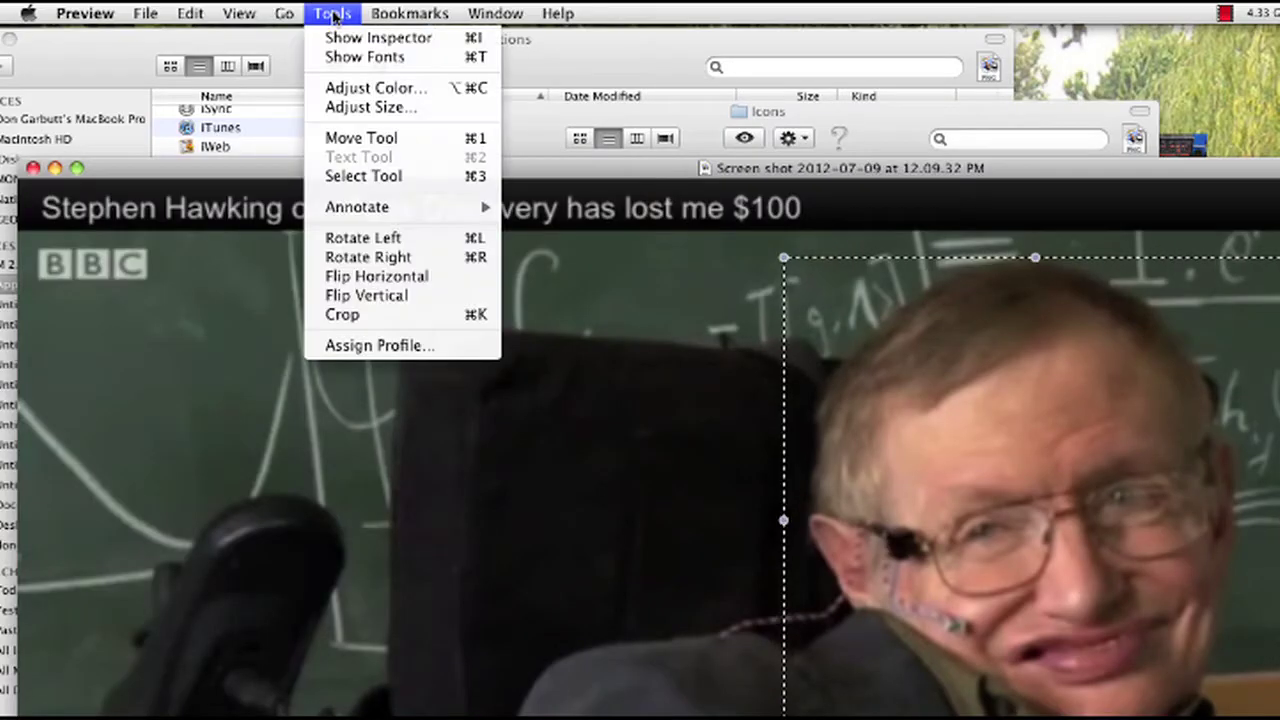
click(362, 107)
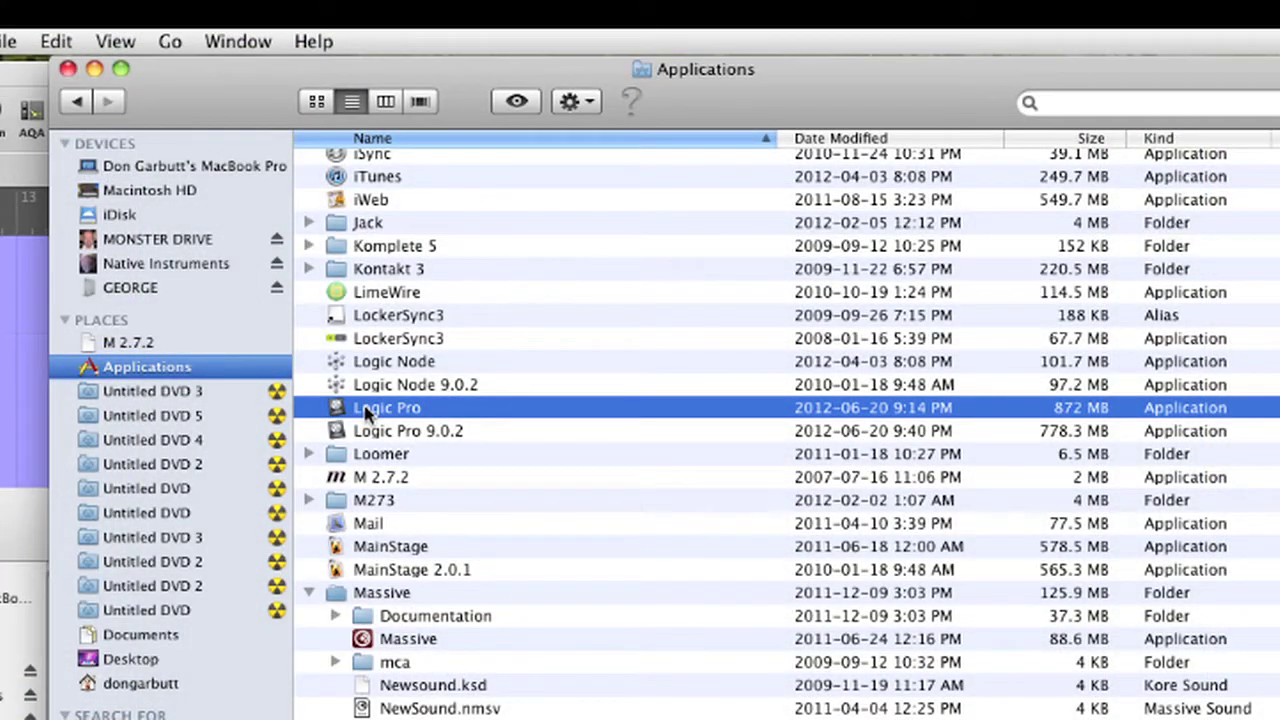
Open Logic Pro's package folder Contents > Resources > Images > Icons and drop the portrait PNG in as 554.png.
right_click(366, 414)
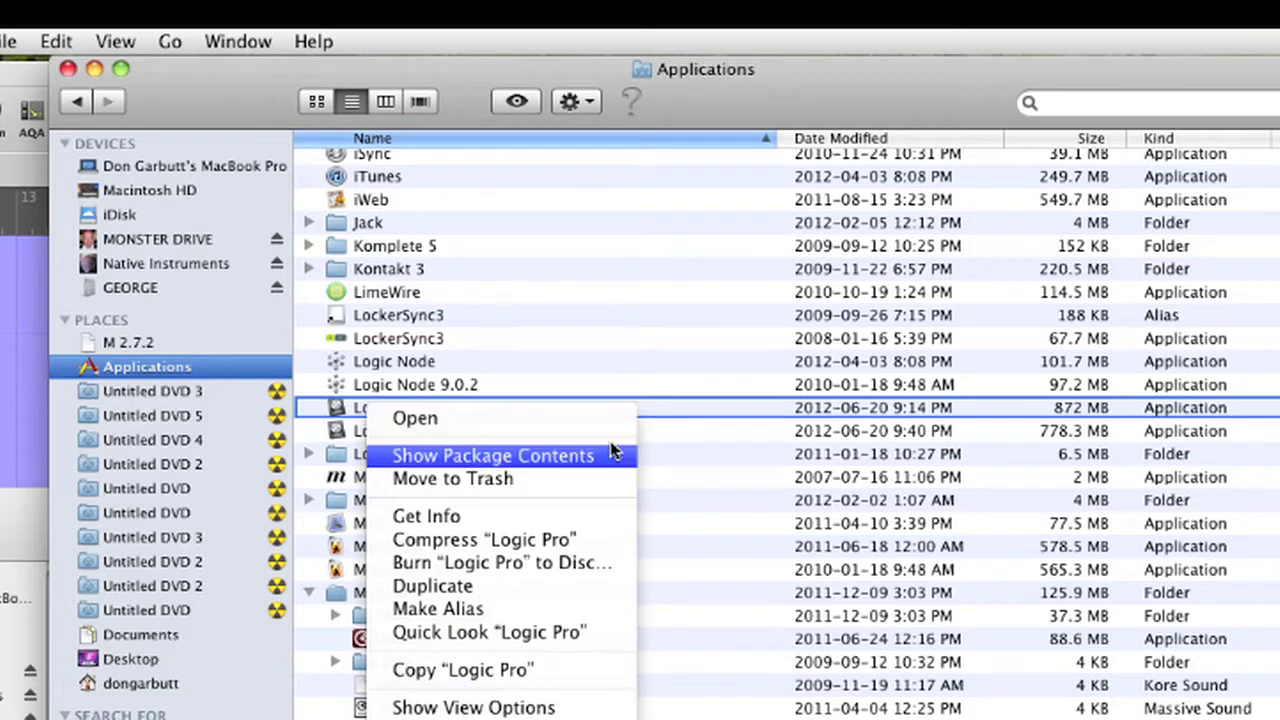
click(531, 455)
double_click(560, 255)
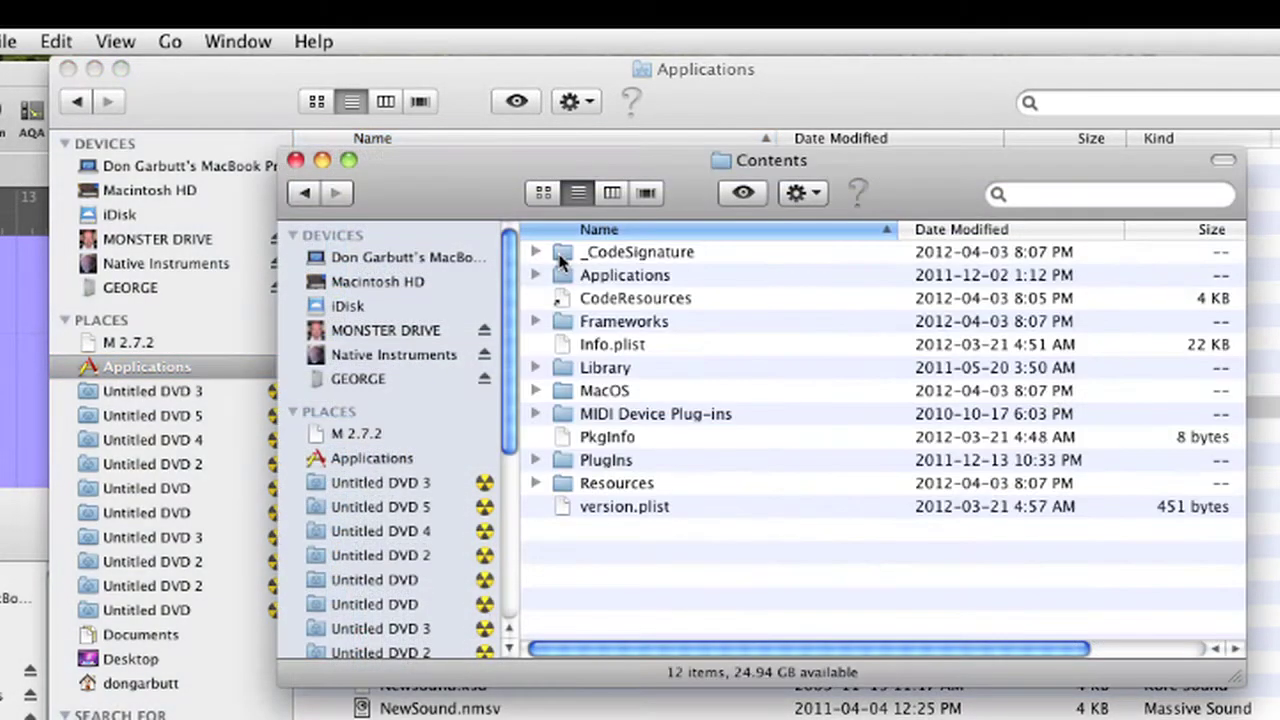
double_click(563, 482)
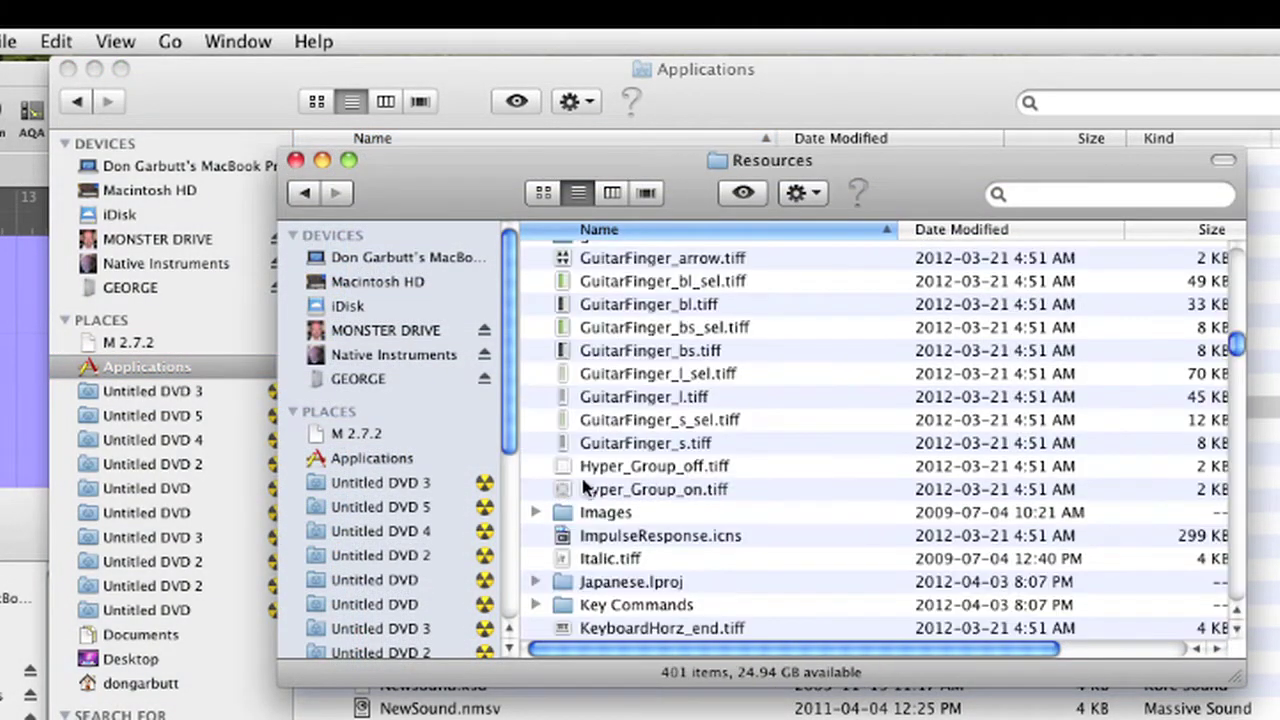
double_click(605, 512)
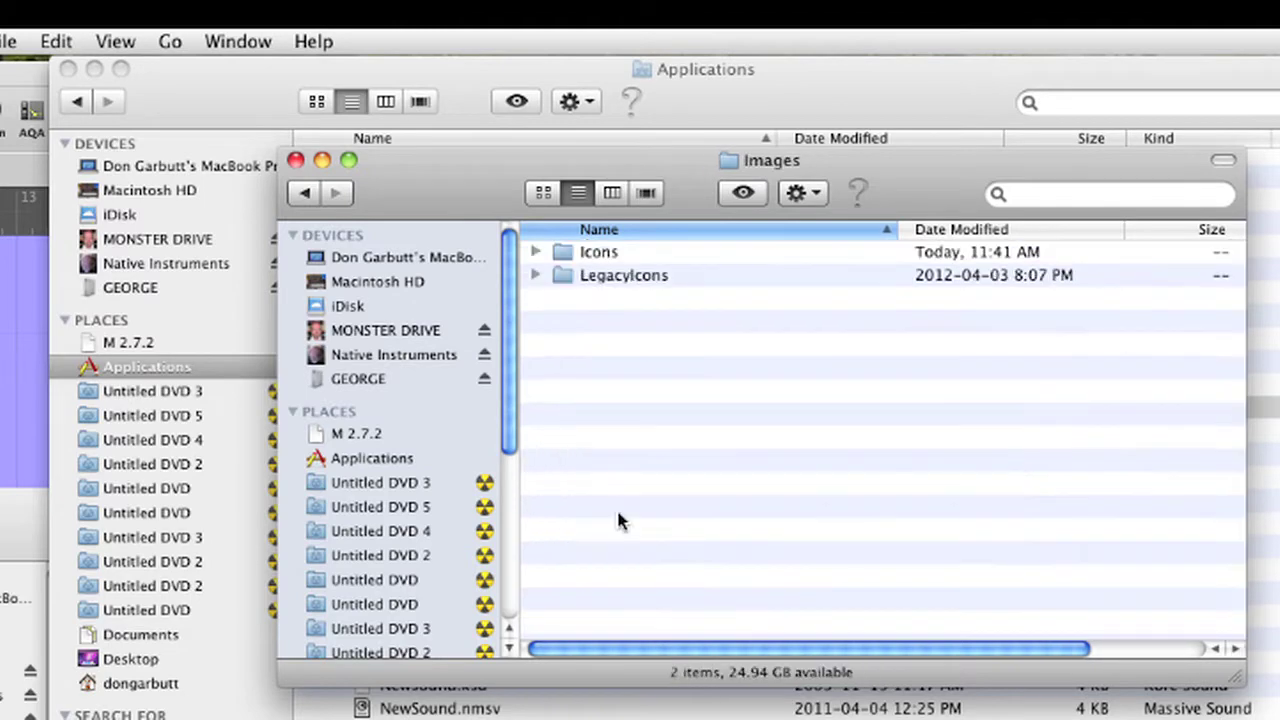
double_click(600, 253)
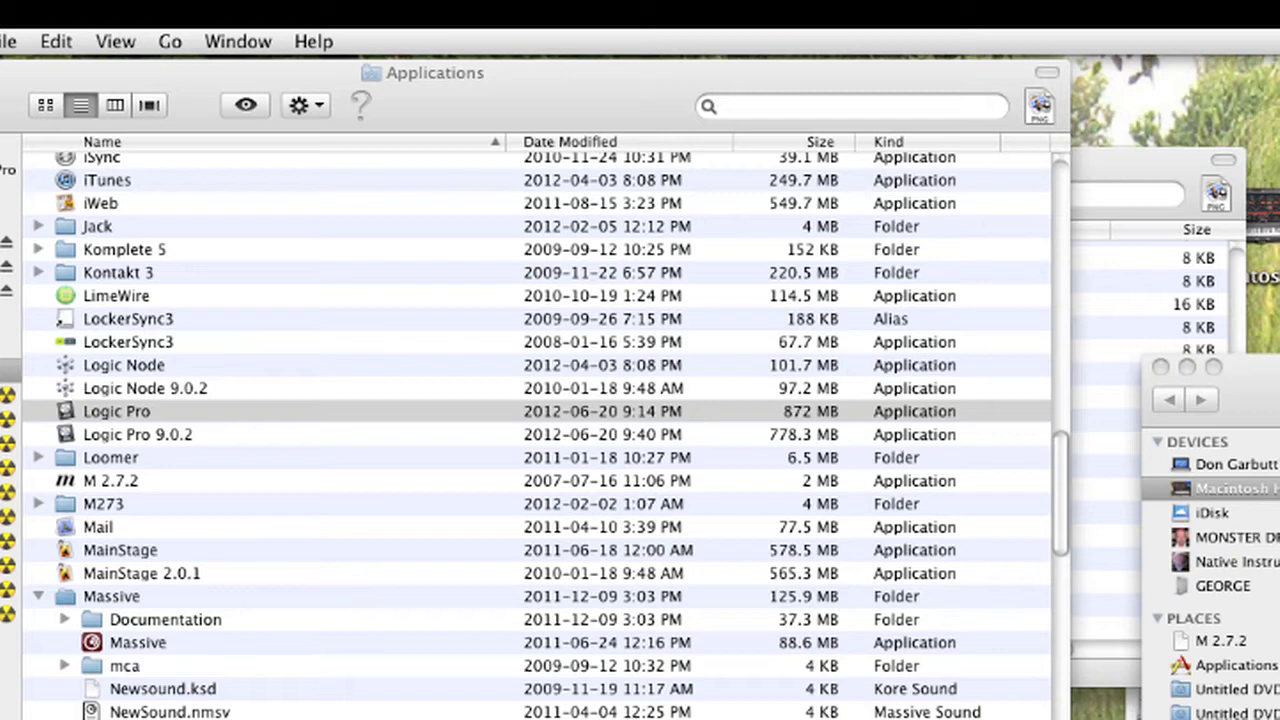
click(1140, 268)
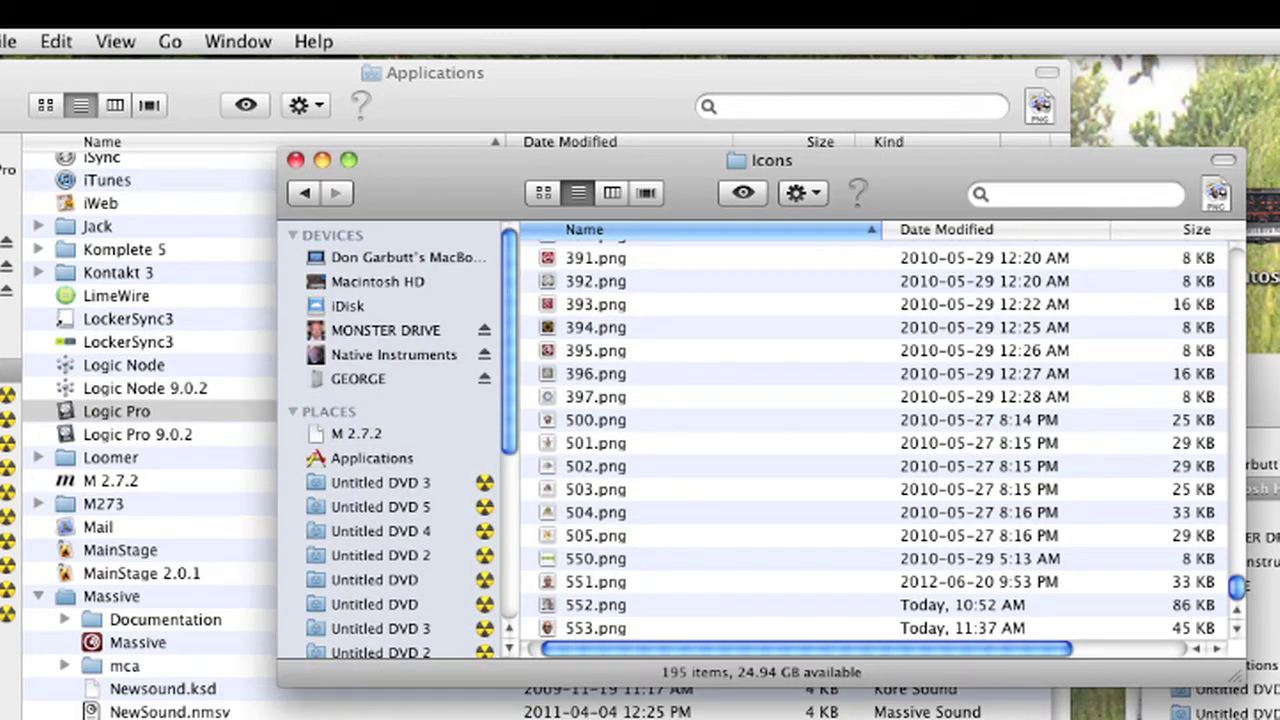
drag(595, 604, 811, 446)
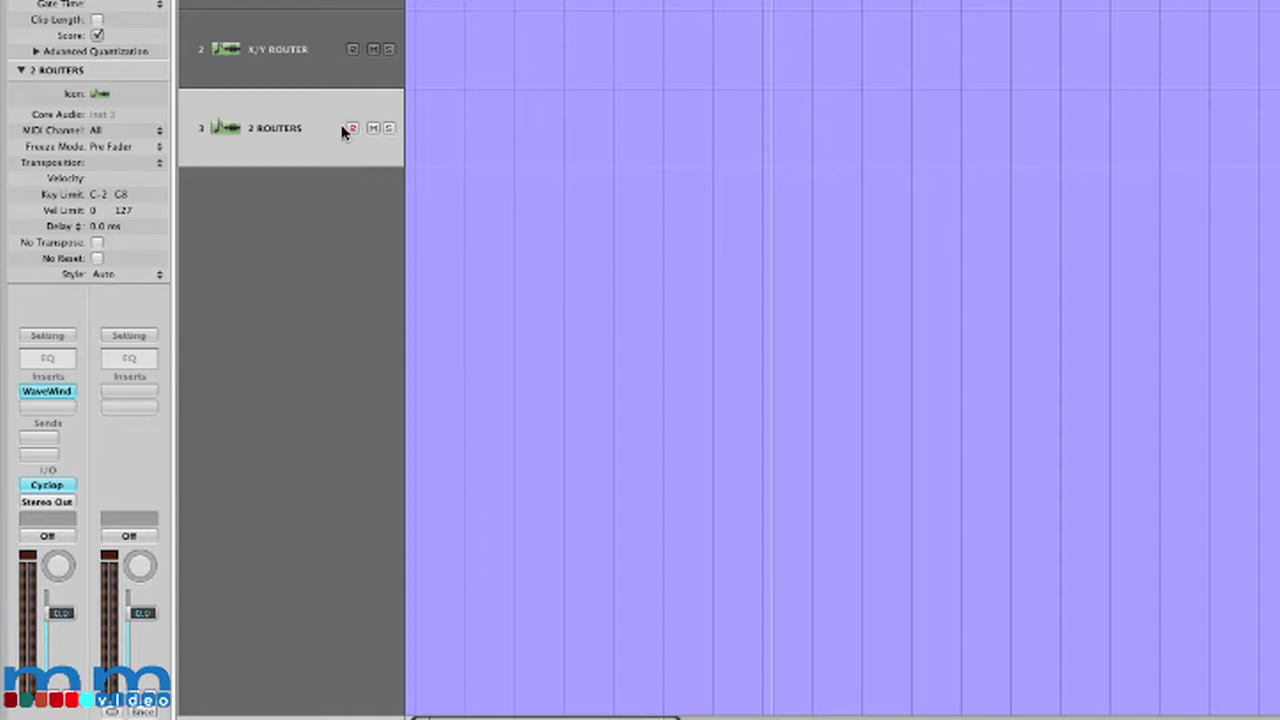
Collapse 2 ROUTERS' parameters, set its icon to the Hawking portrait, and enlarge the track.
click(22, 71)
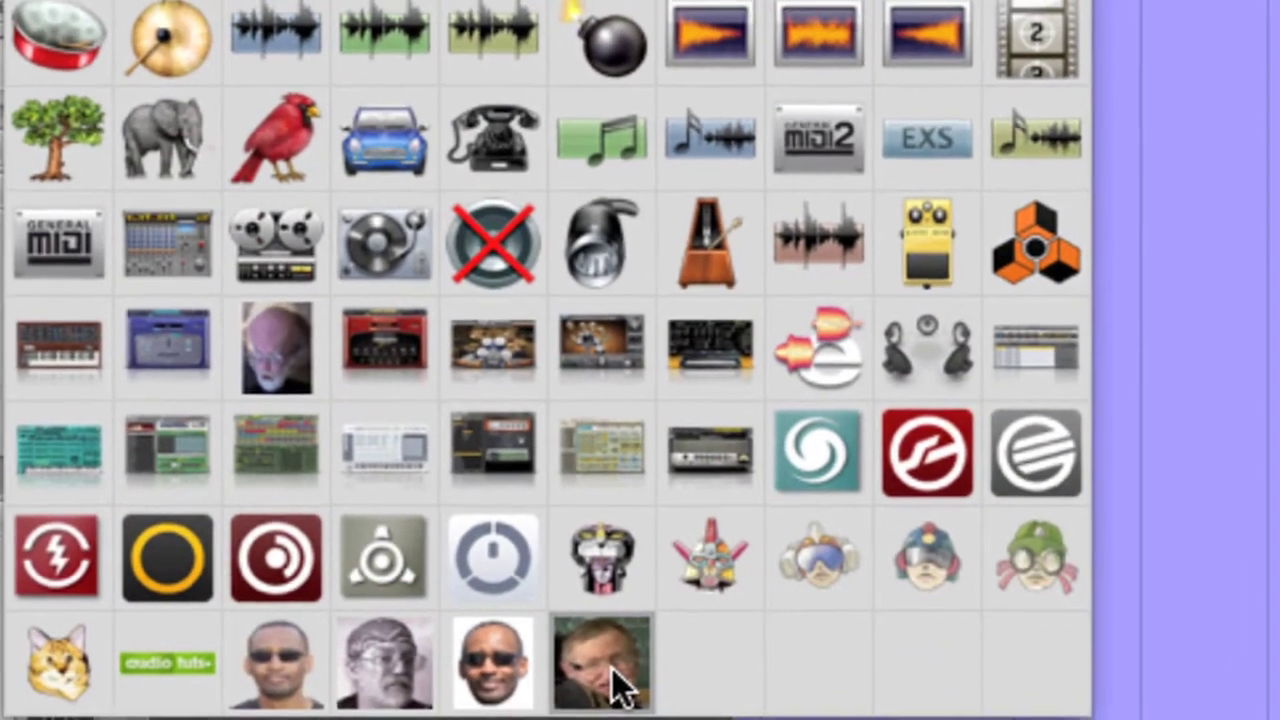
click(617, 686)
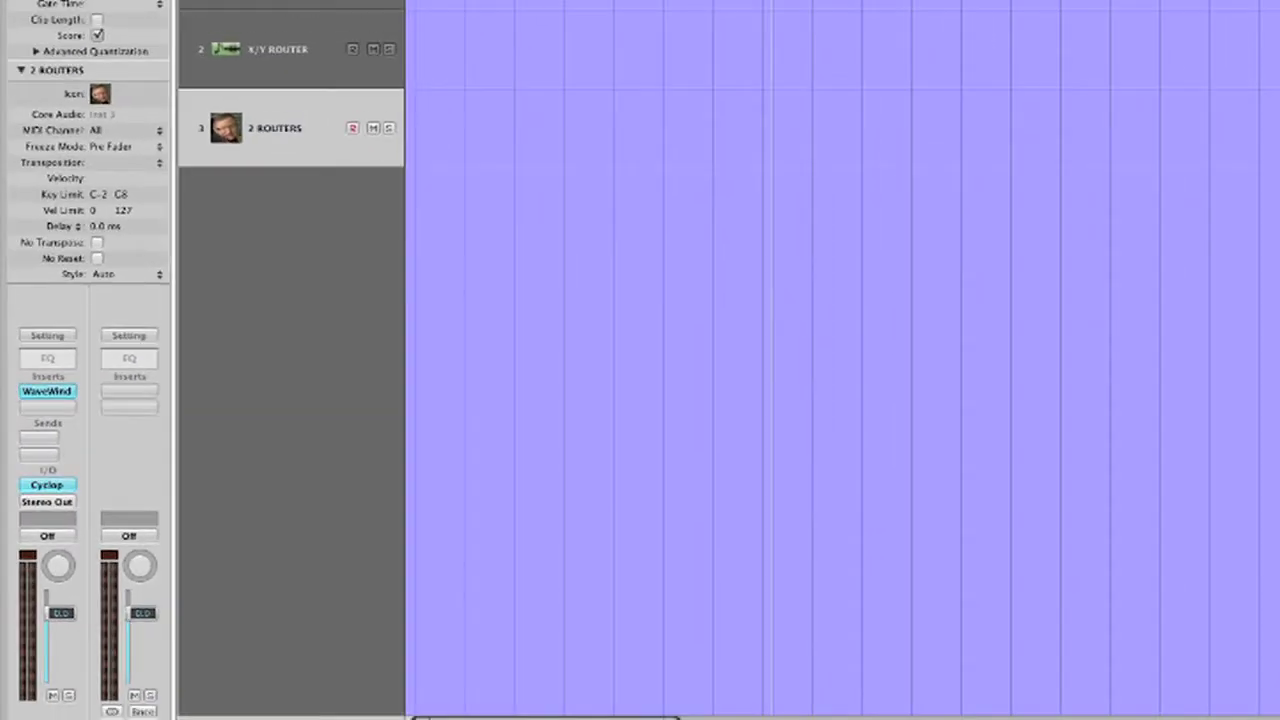
key(ctrl+z)
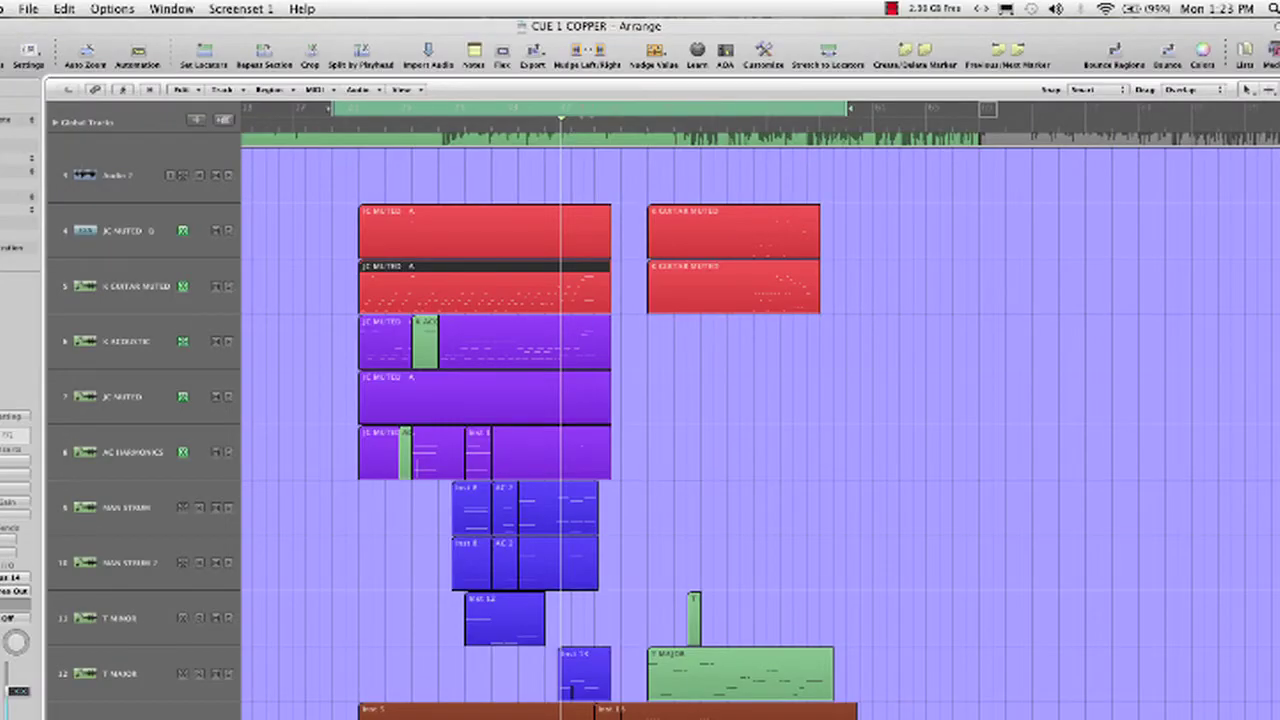
Zoom the arrangement to fit all tracks, then switch to screenset 2 and view its options.
key(z)
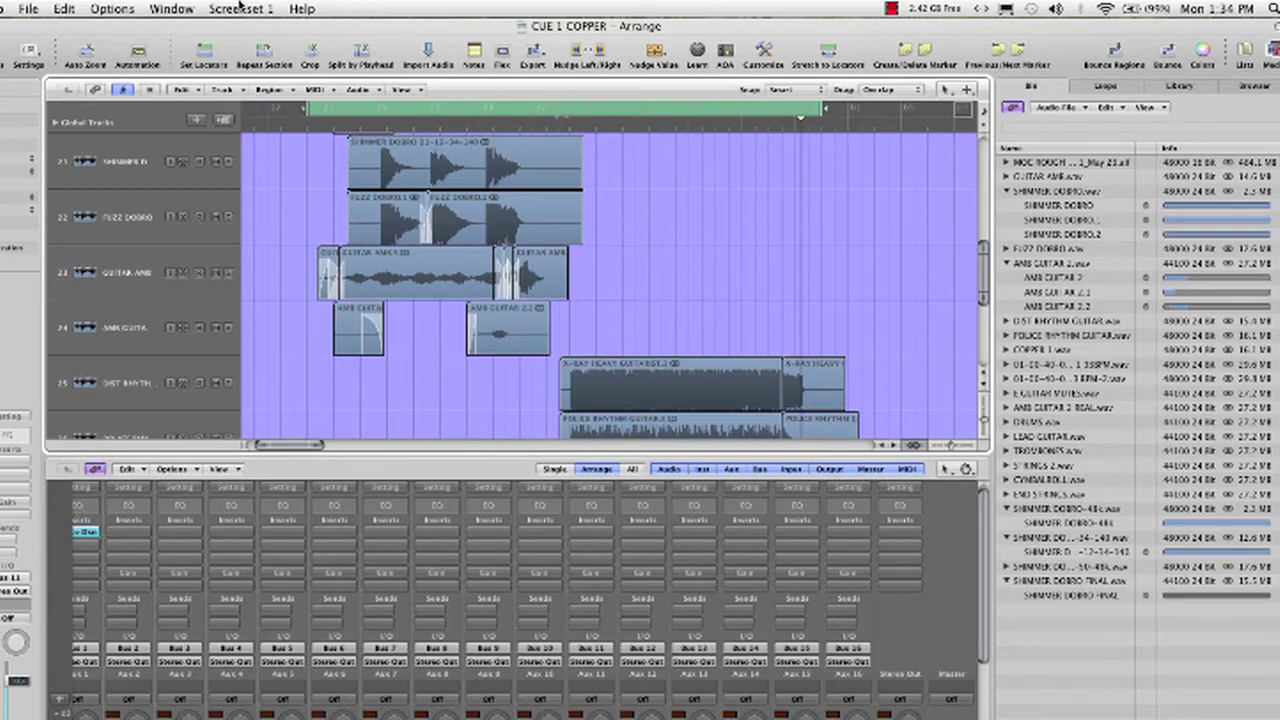
key(2)
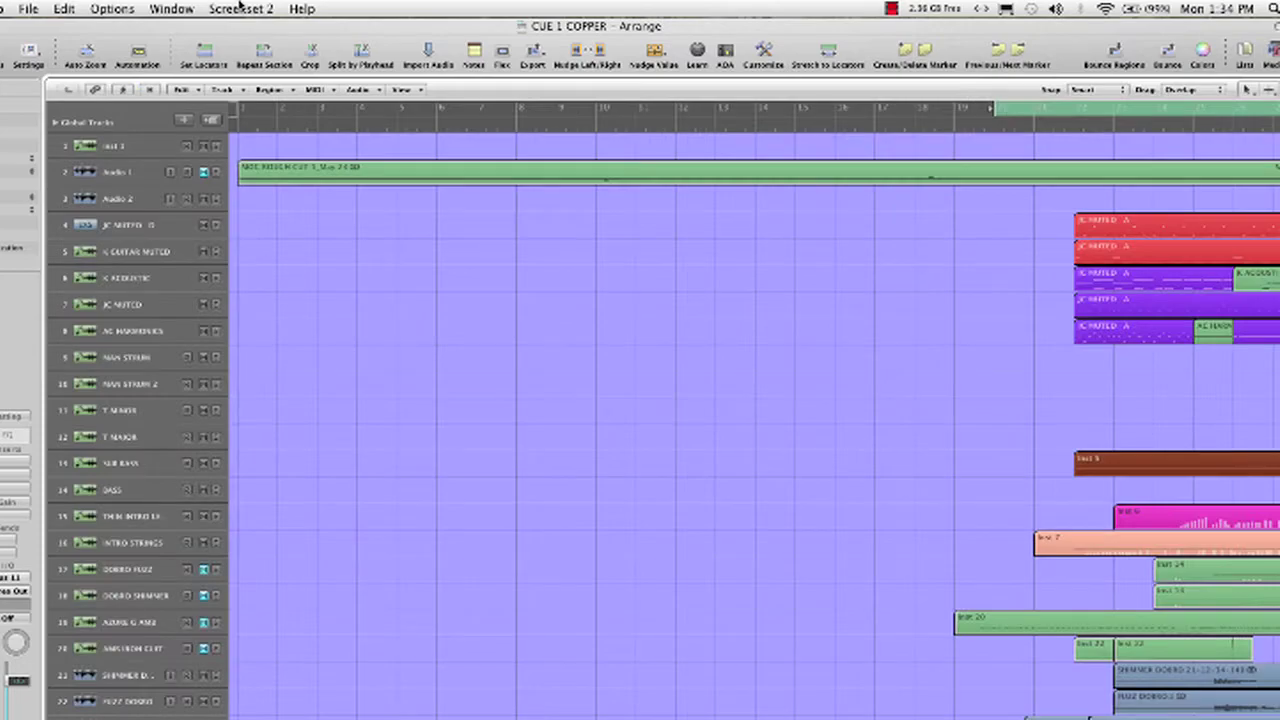
click(240, 8)
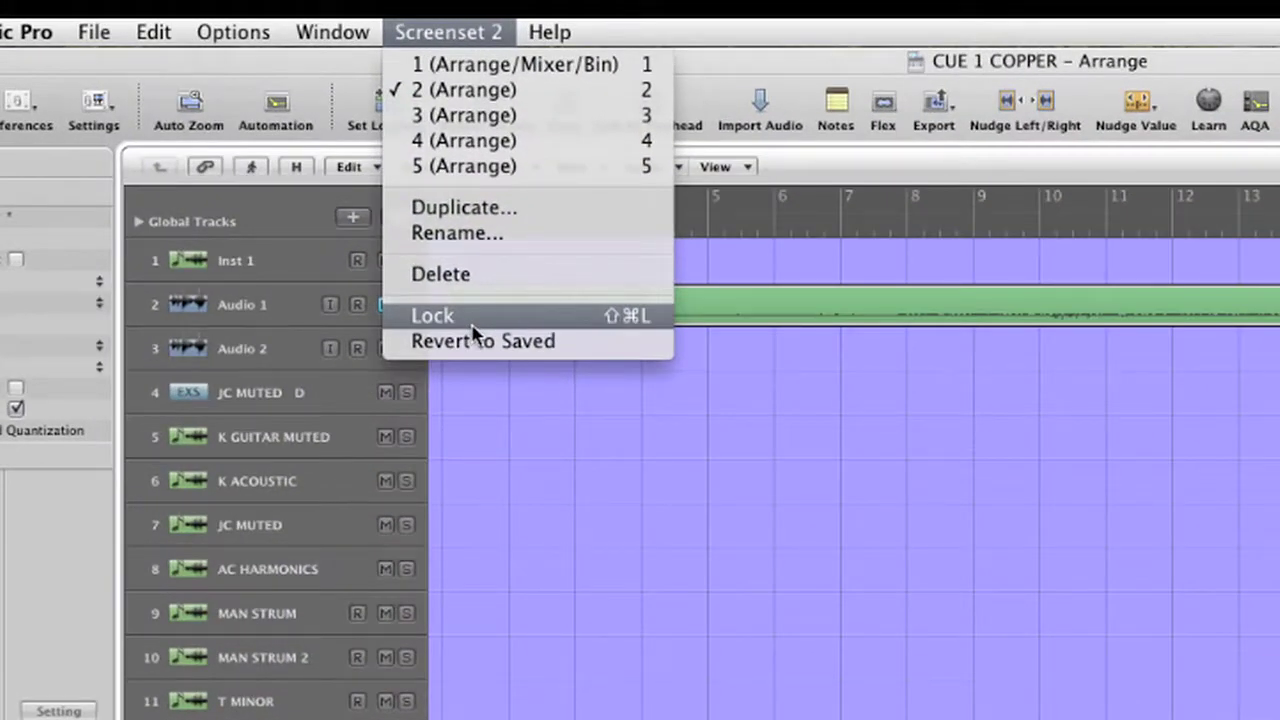
click(471, 318)
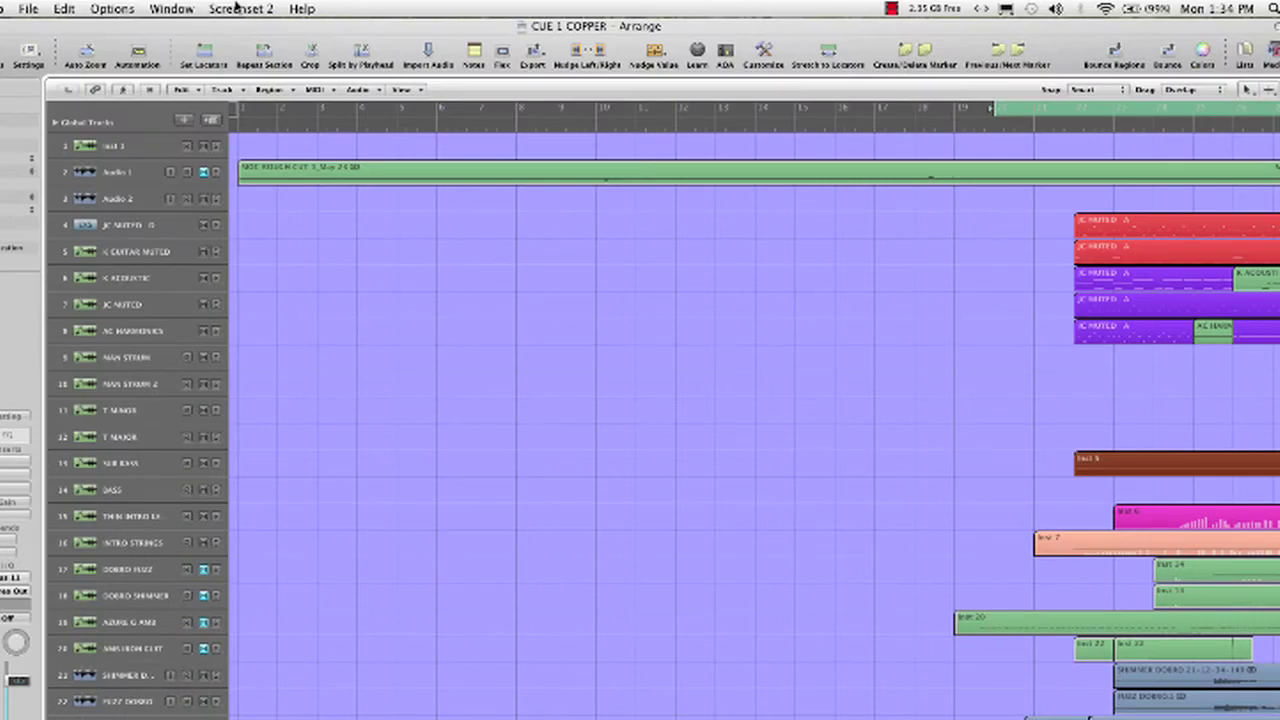
Switch through screensets 5, 3 and 4.
key(5)
click(240, 8)
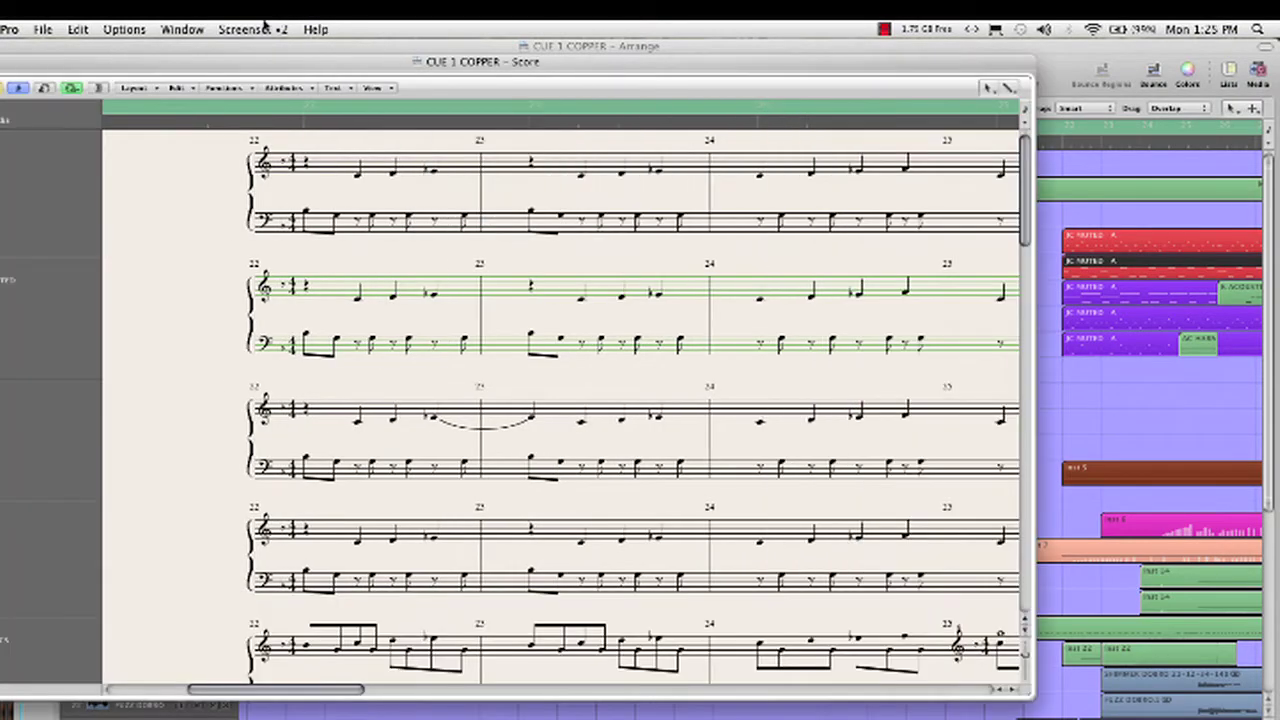
key(3)
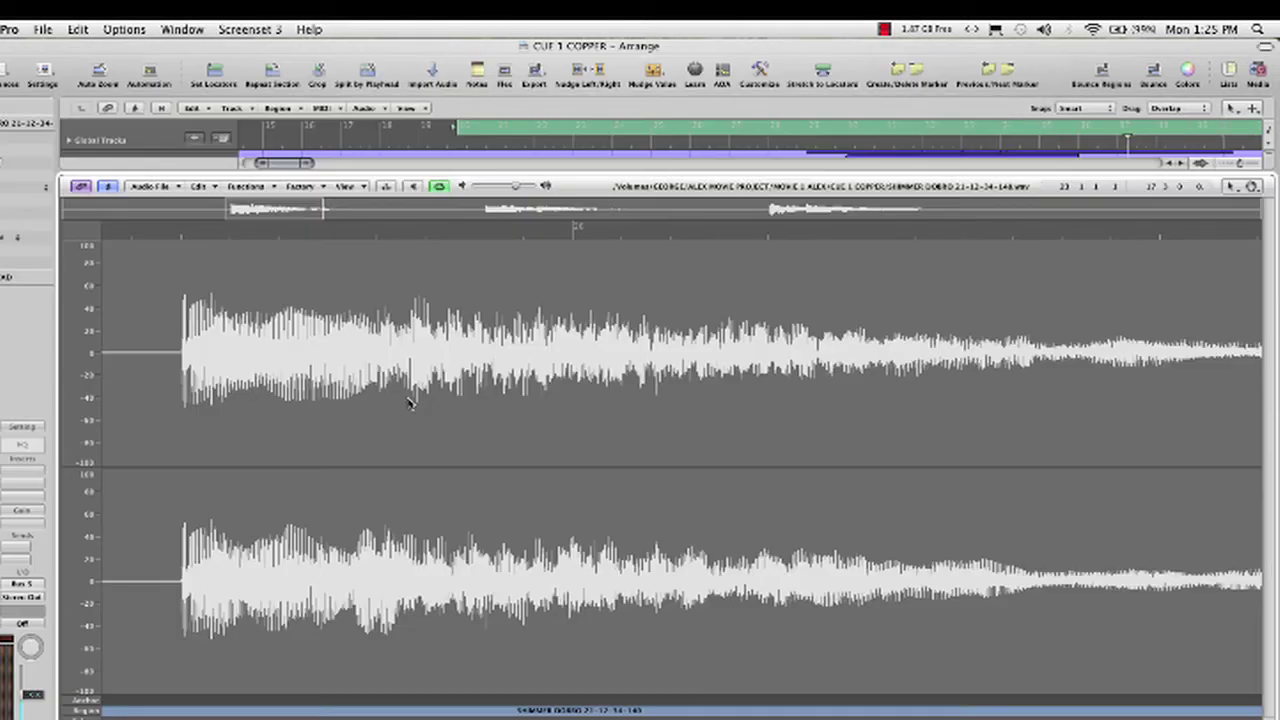
key(4)
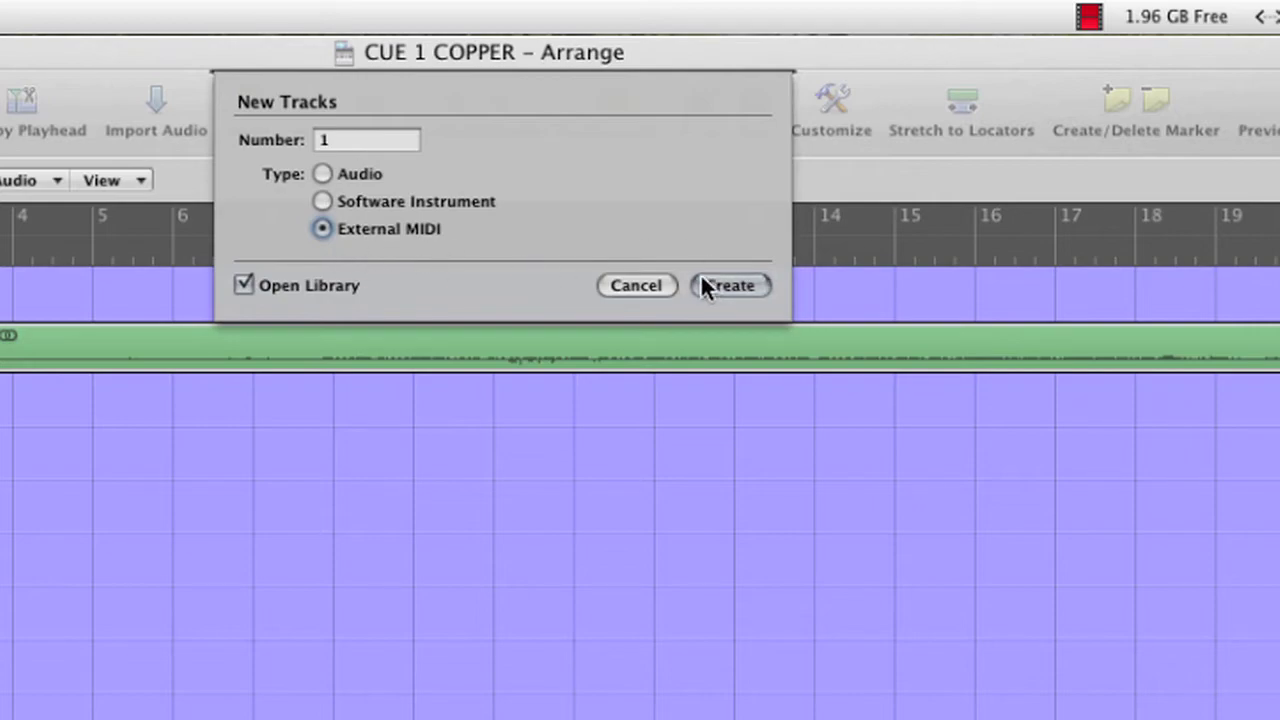
Create the External MIDI track, close the Library, and draw a Grand Piano region from bar 1 to bar 20.
click(728, 285)
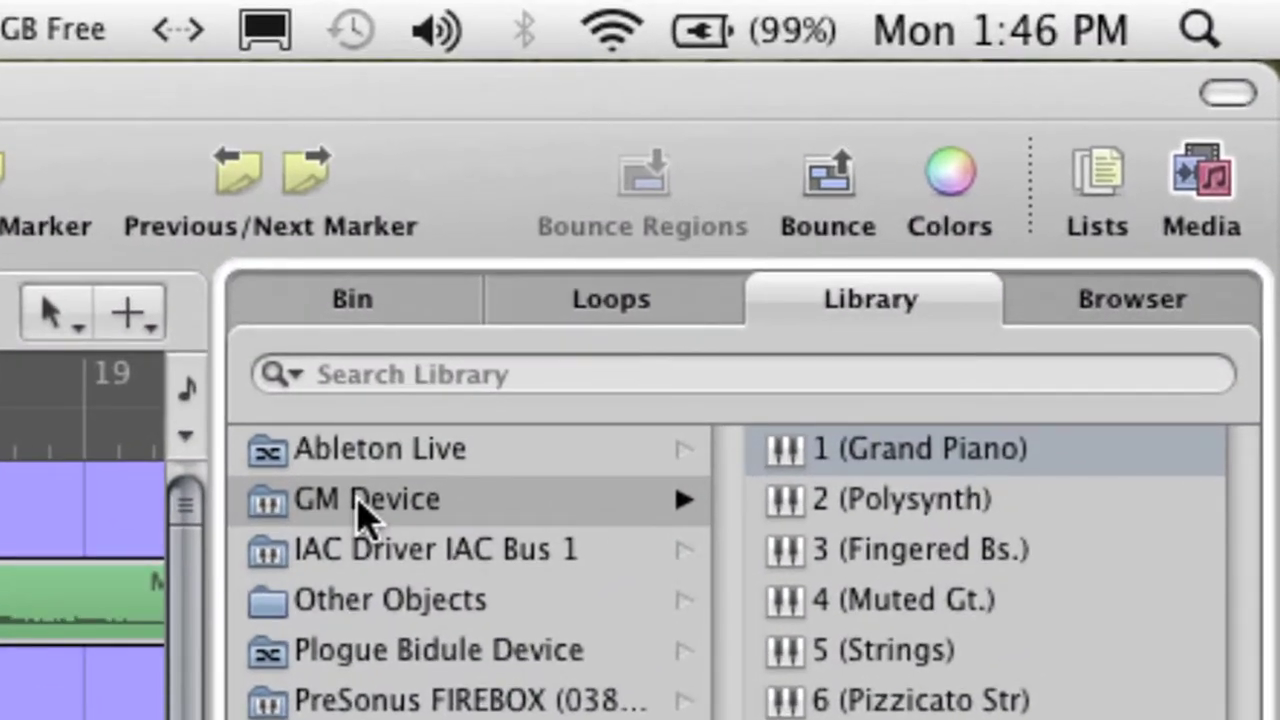
click(1208, 228)
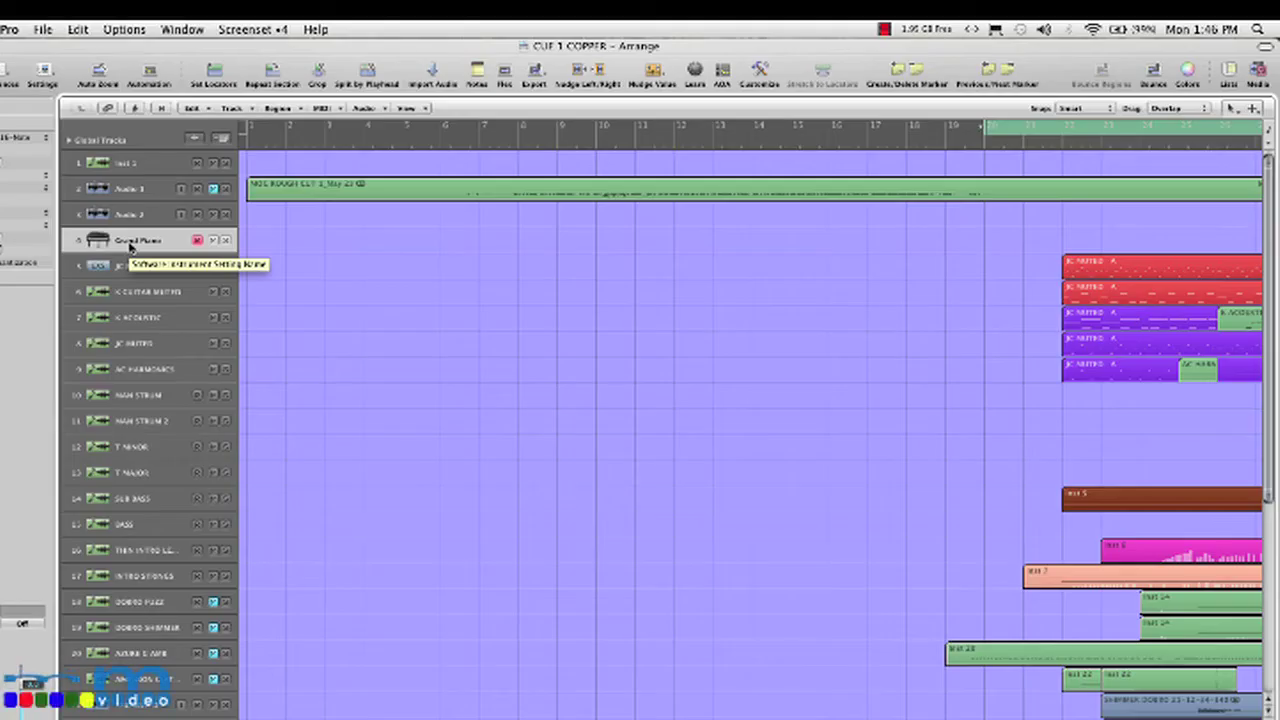
click(280, 246)
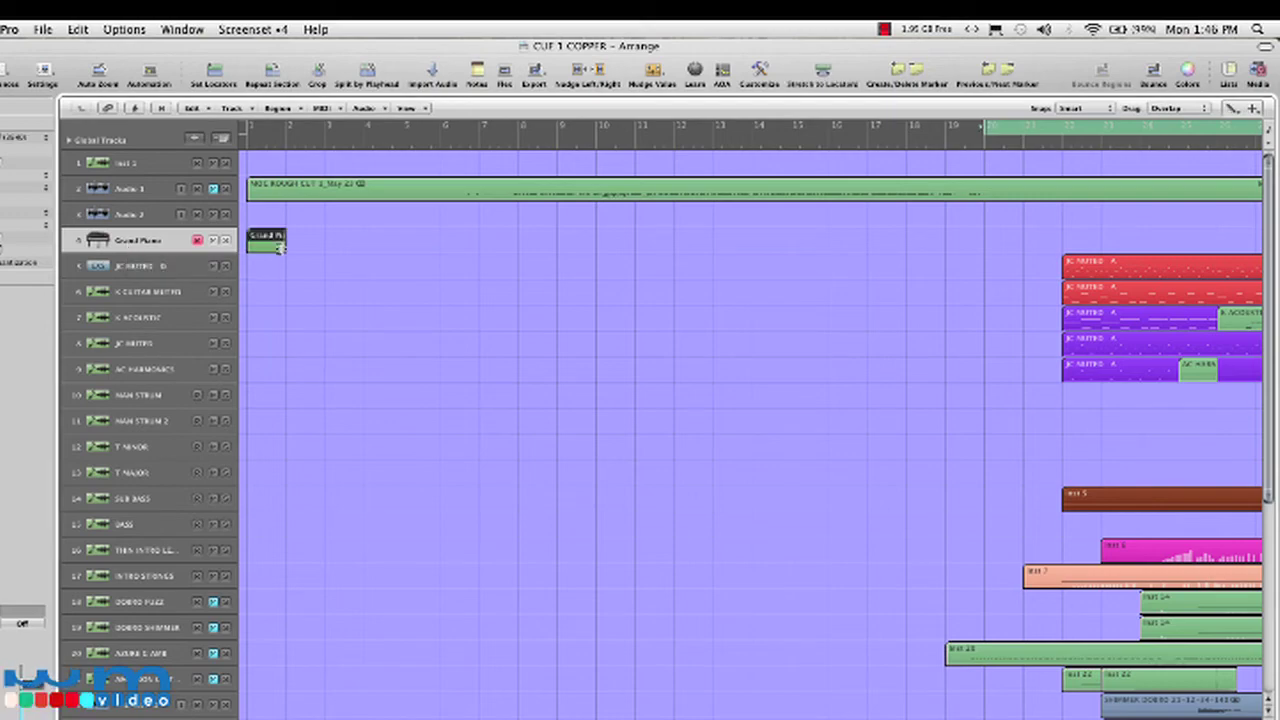
drag(280, 246, 1260, 246)
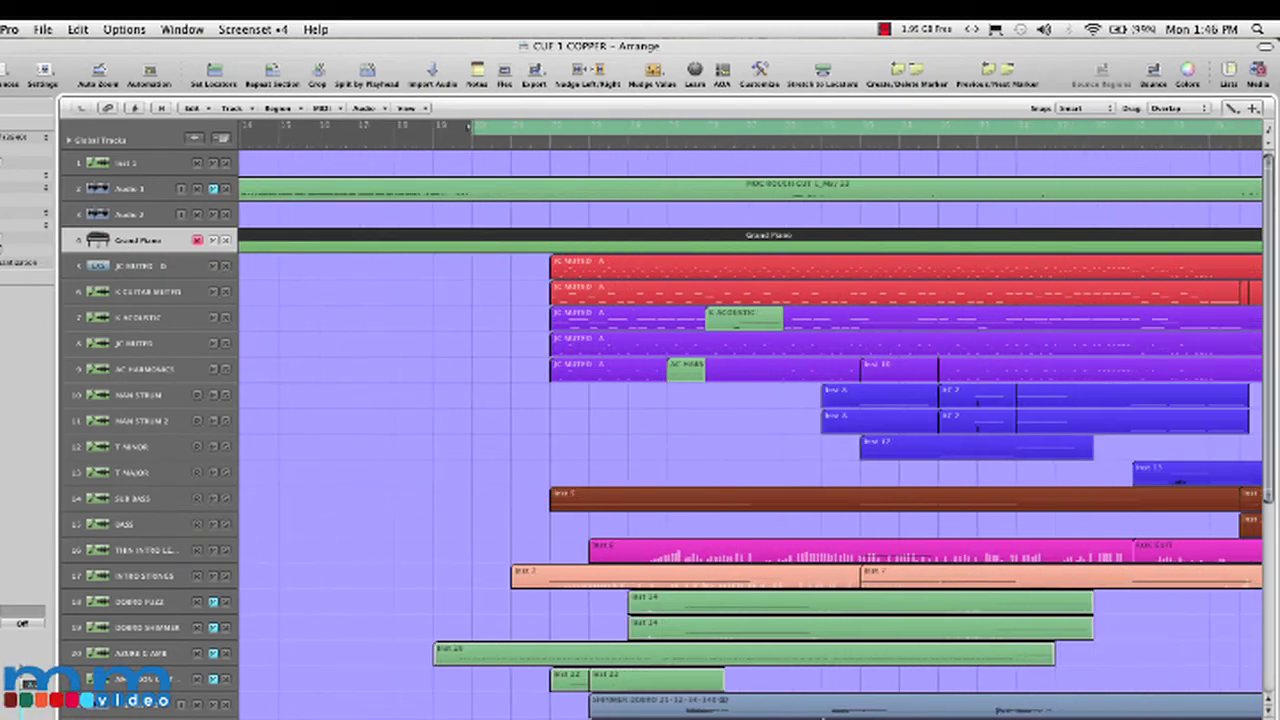
Insert a meta event in the Event List at 20 1 1 1 and set its number to 49 (go Screenset).
scroll(750, 400, left, 10)
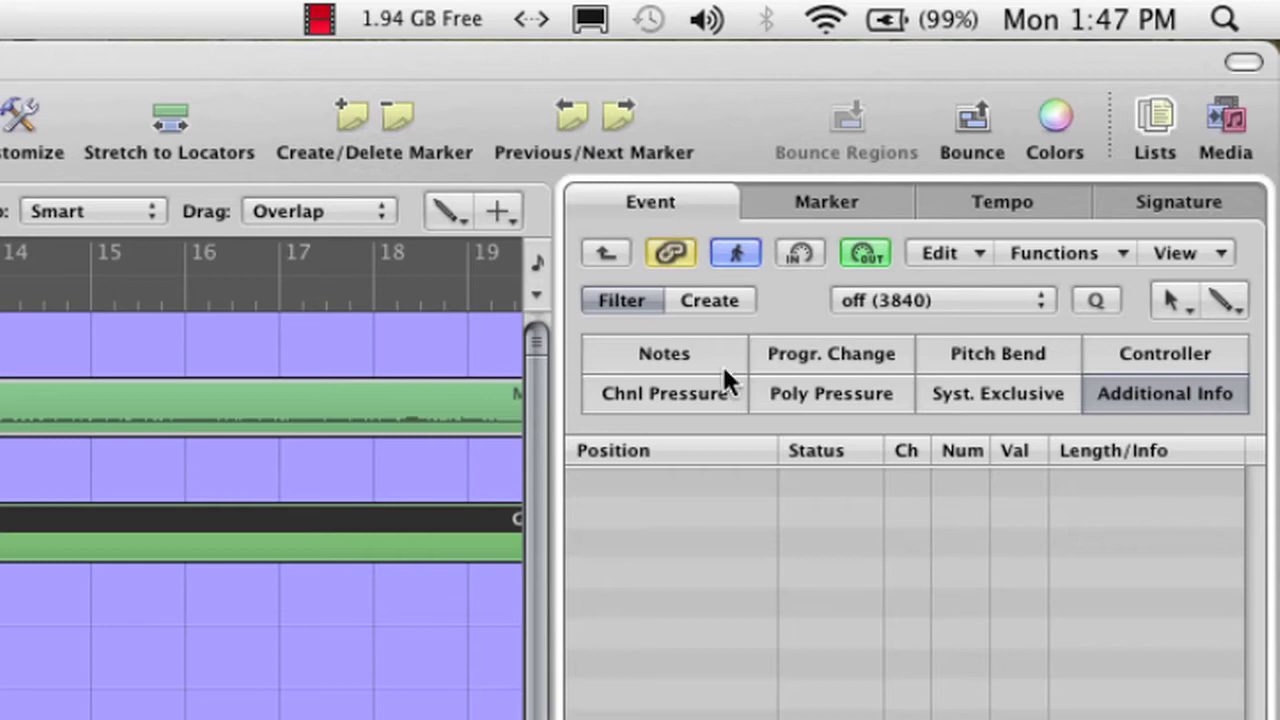
click(710, 300)
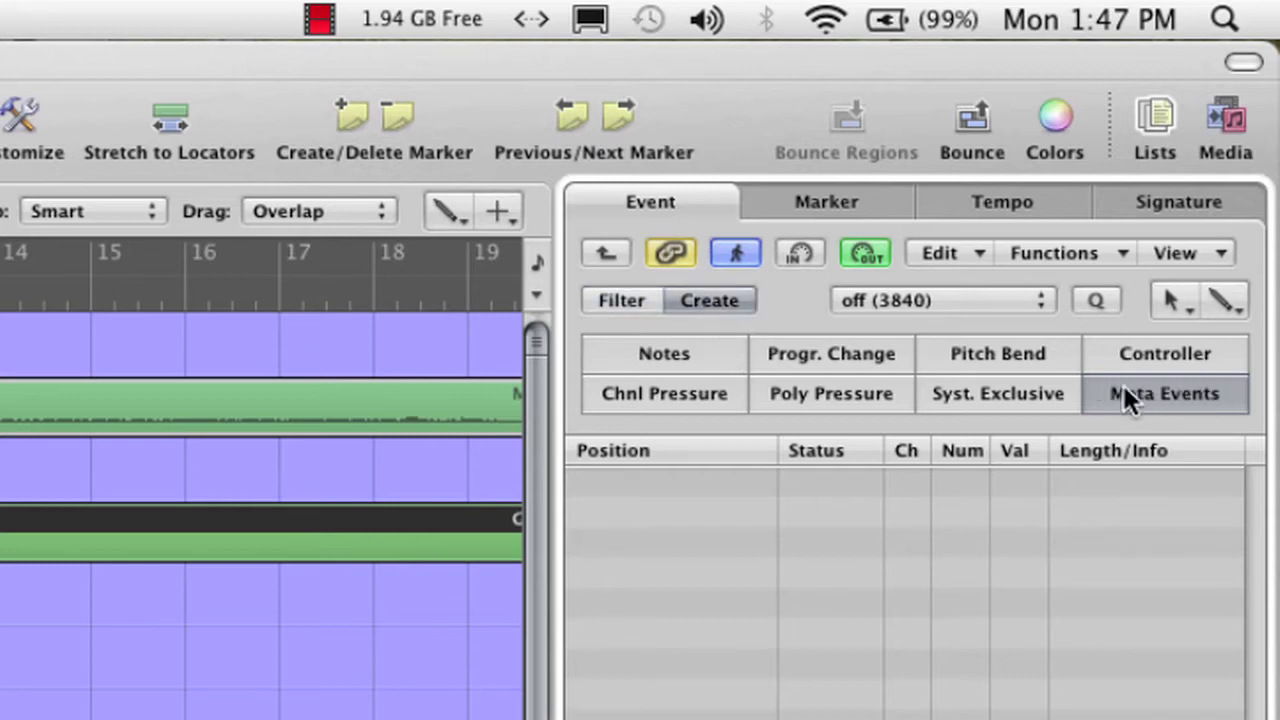
click(1135, 385)
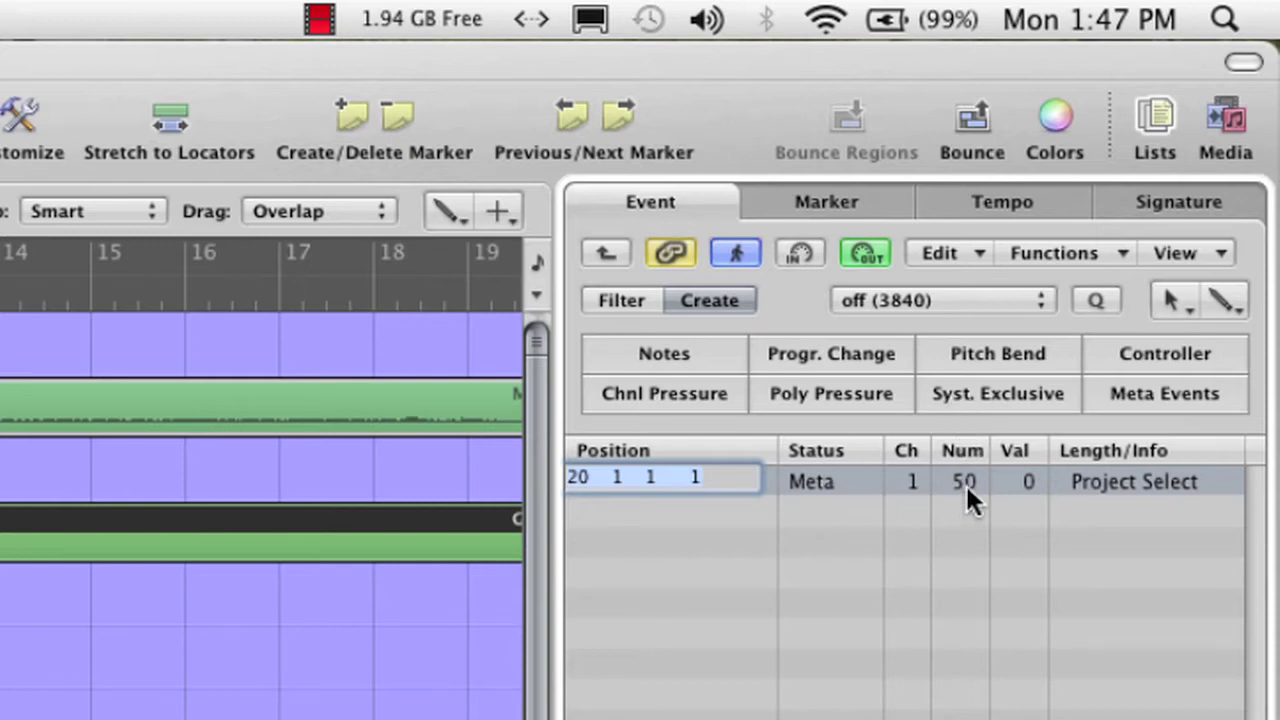
drag(965, 483, 1102, 473)
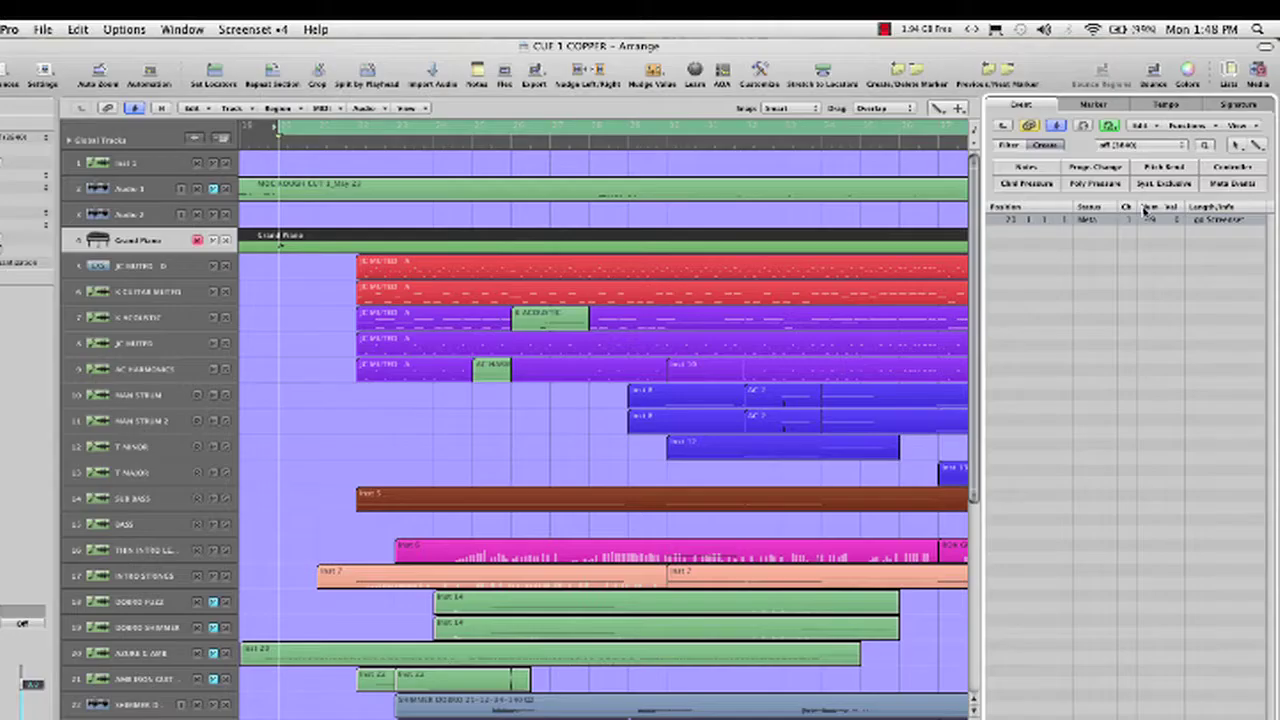
Set the first go Screenset event's value to 1.
double_click(1030, 481)
text(1)
key(Return)
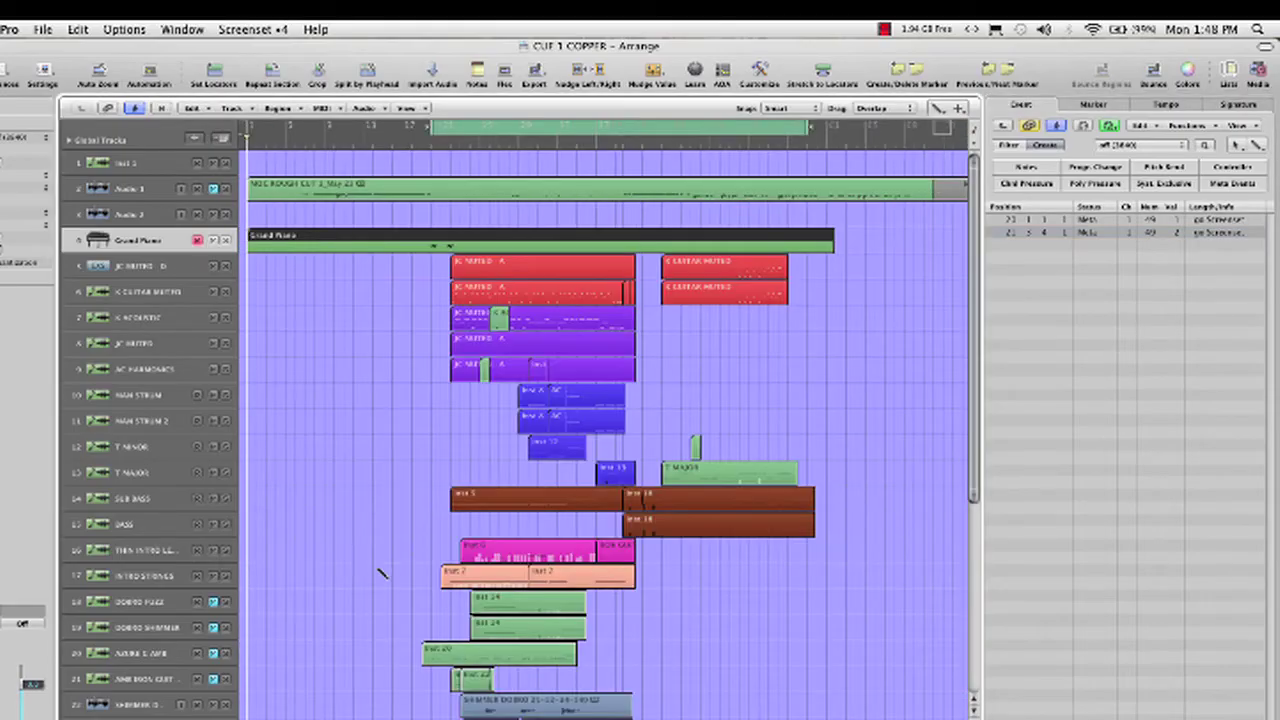
Move the playhead later, add another meta event there, and edit its value.
click(494, 133)
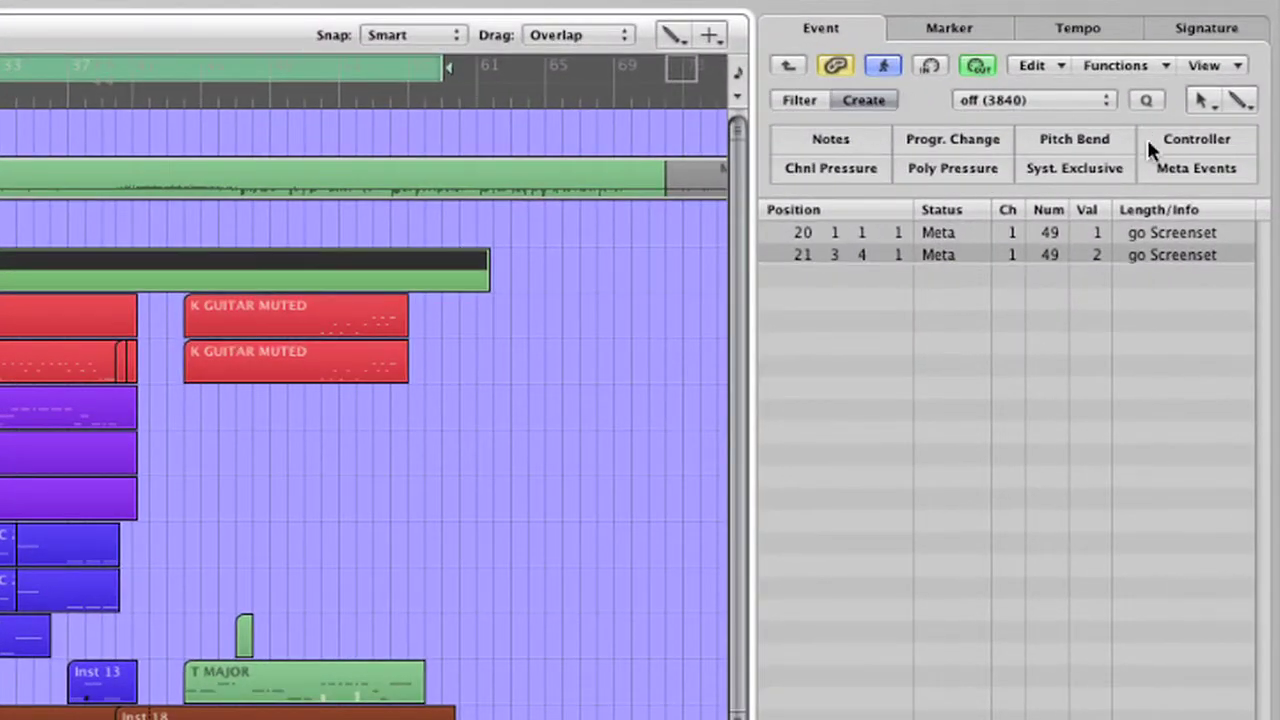
click(1168, 169)
double_click(1098, 277)
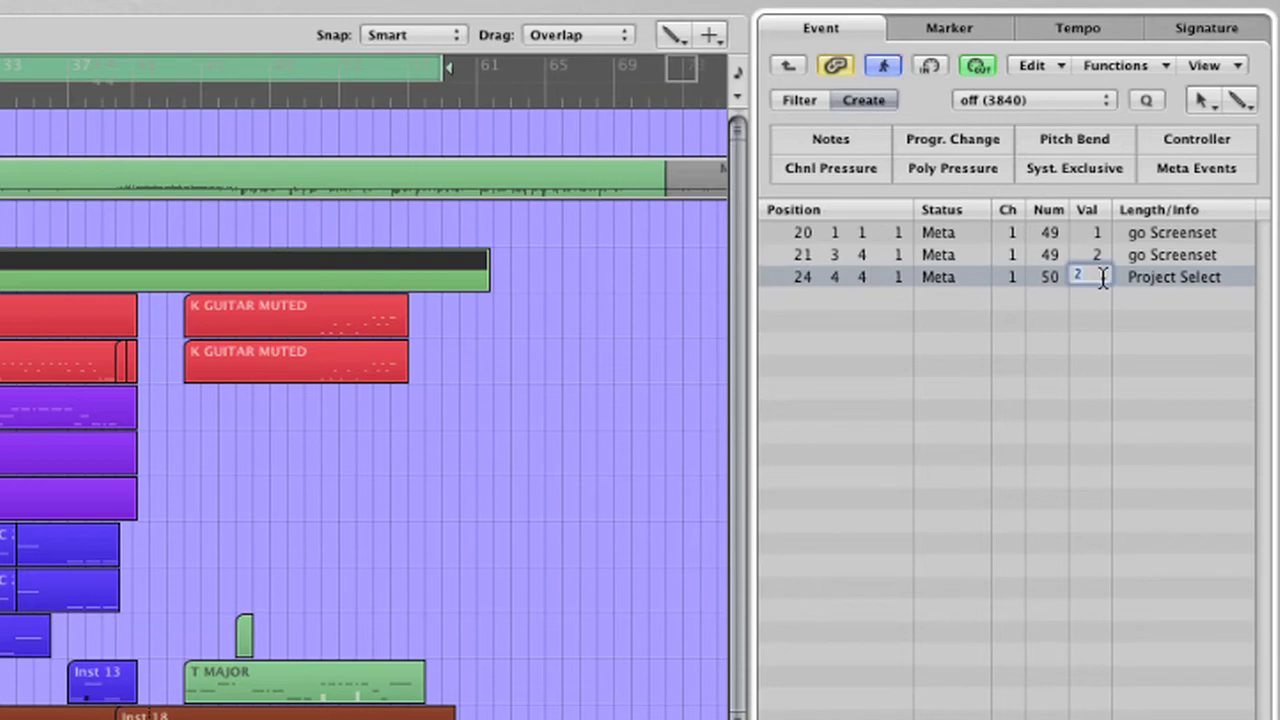